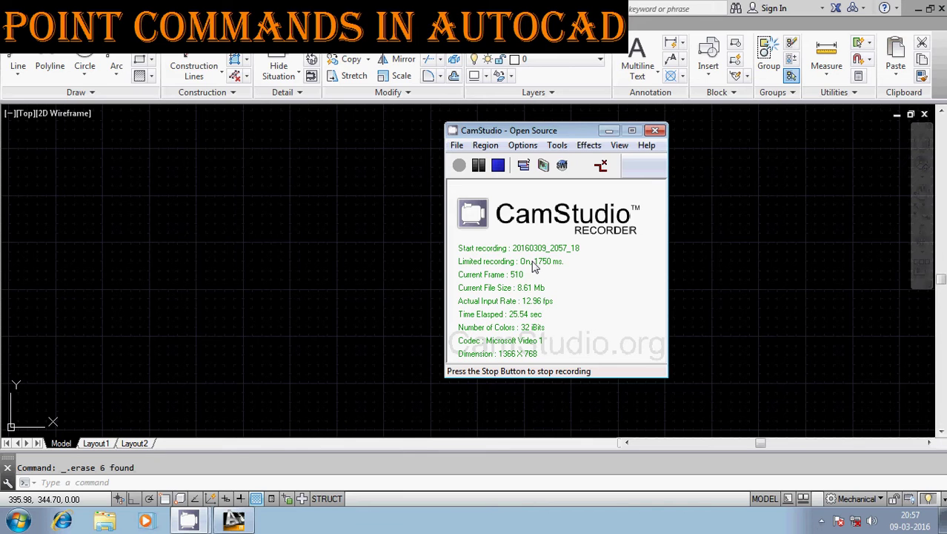
- Bring the empty AutoCAD drawing in front of the CamStudio recorder window
{"action": "left_click", "coordinate": [376, 193]}
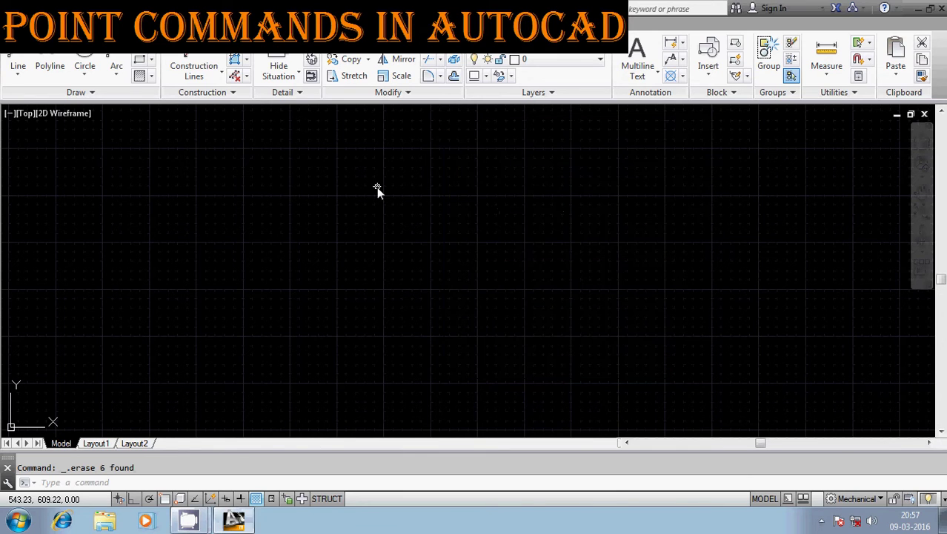
- Place a single point at coordinates 500,250 with the PO command
{"action": "left_click", "coordinate": [88, 478]}
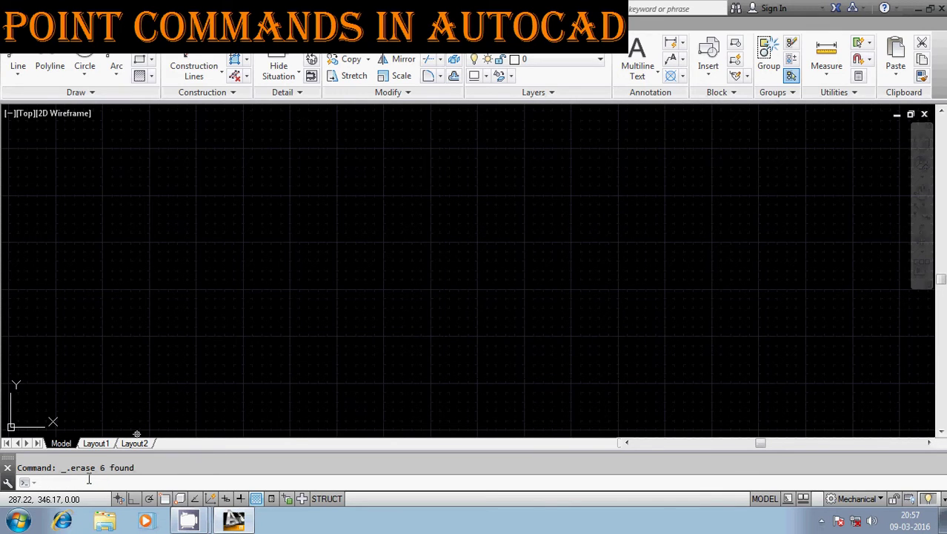
{"action": "type", "text": "PO"}
{"action": "key", "text": "Return"}
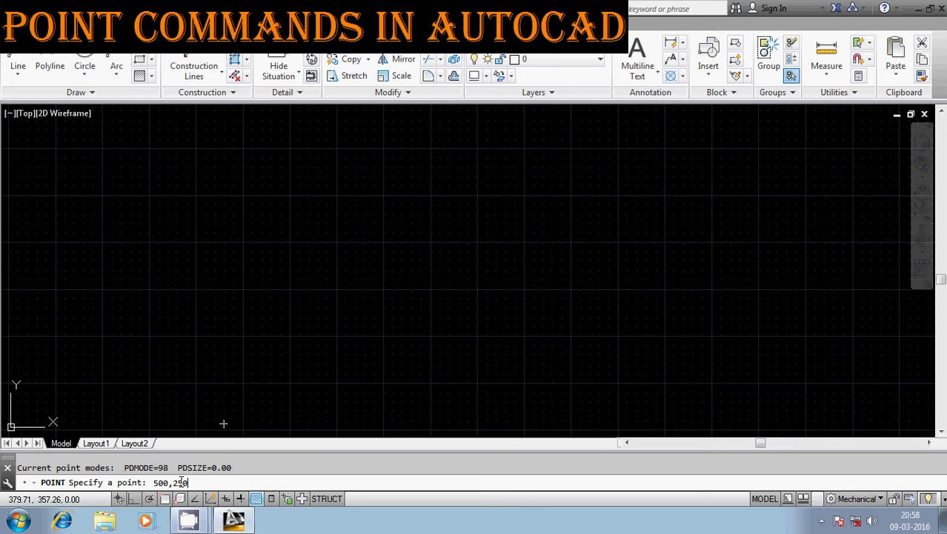
{"action": "key", "text": "Return"}
{"action": "scroll", "coordinate": [367, 297], "scroll_direction": "down", "scroll_amount": 5}
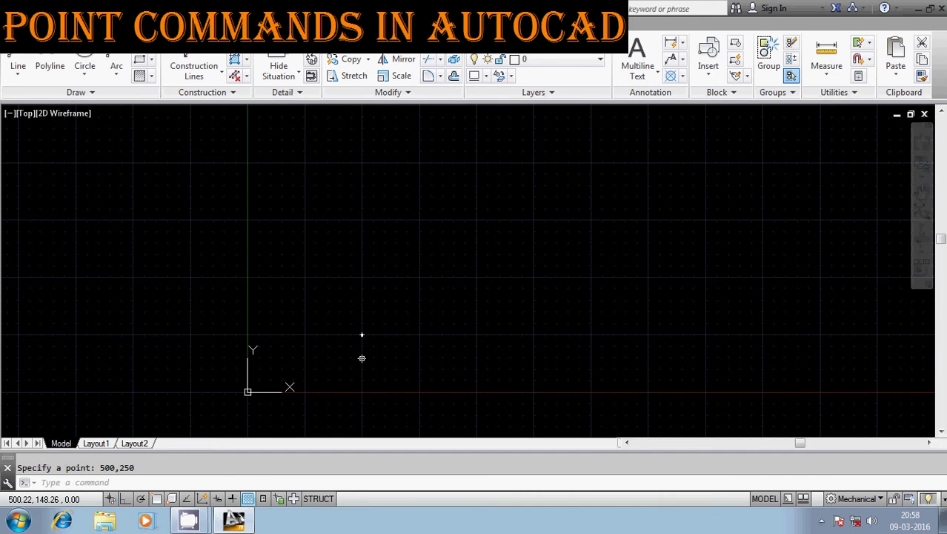
{"action": "scroll", "coordinate": [362, 348], "scroll_direction": "up", "scroll_amount": 4}
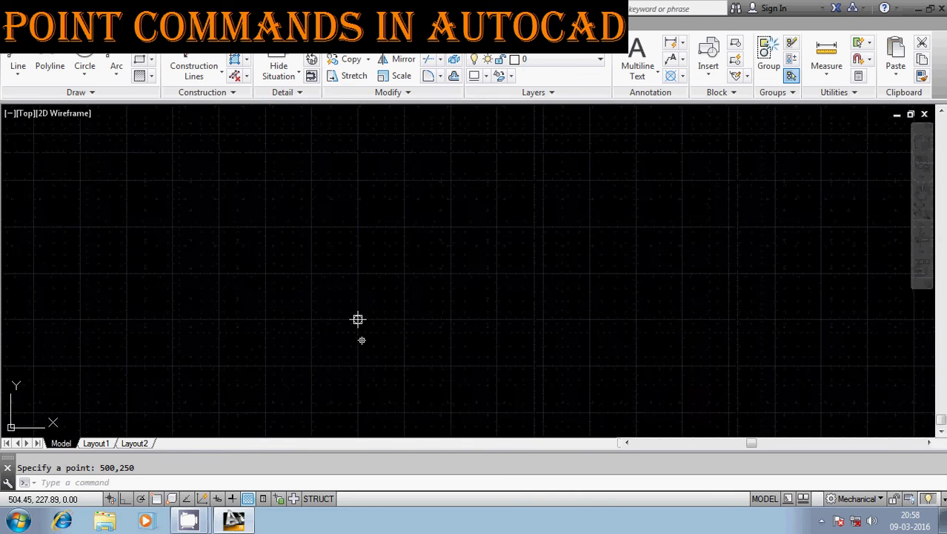
{"action": "scroll", "coordinate": [394, 267], "scroll_direction": "up", "scroll_amount": 3}
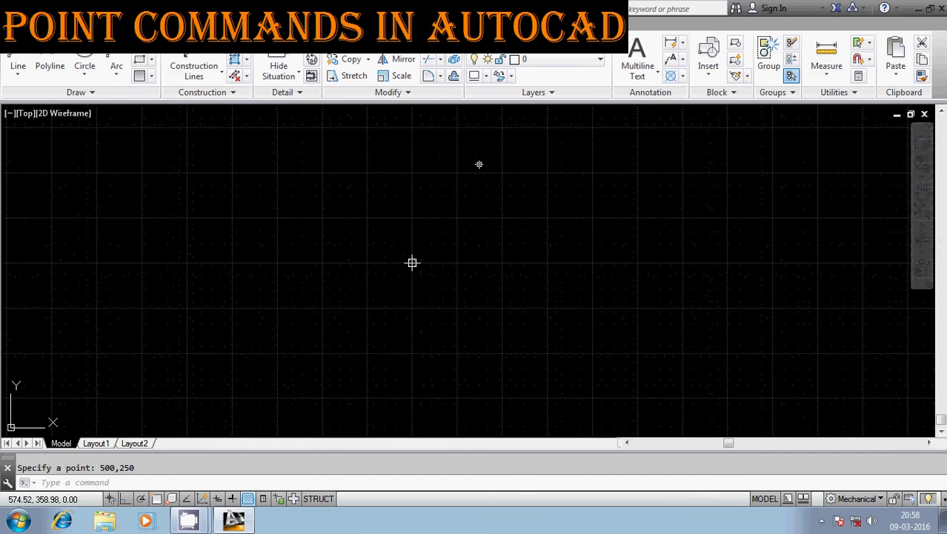
{"action": "scroll", "coordinate": [479, 164], "scroll_direction": "down", "scroll_amount": 2}
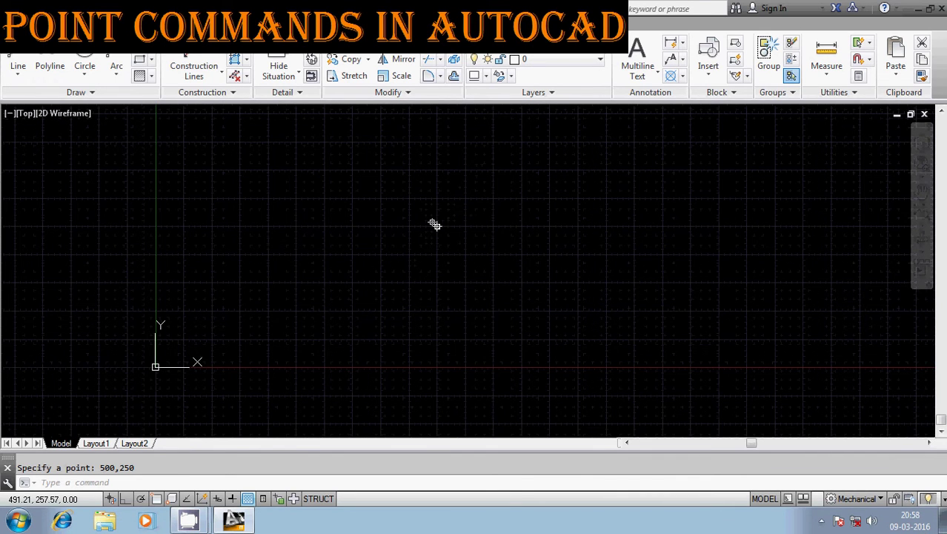
{"action": "left_click", "coordinate": [94, 486]}
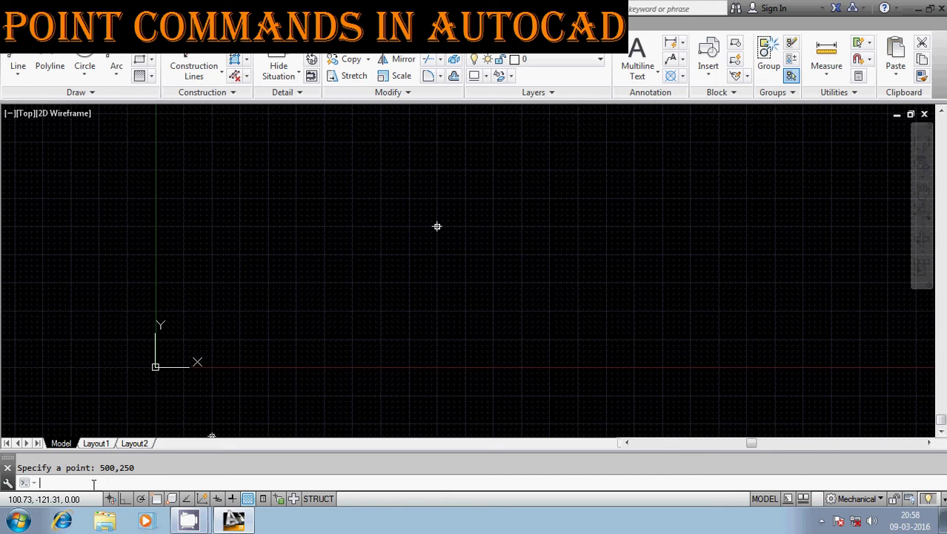
- Set the point style to the X-in-square-and-circle symbol through DDPTYPE
{"action": "type", "text": "DD"}
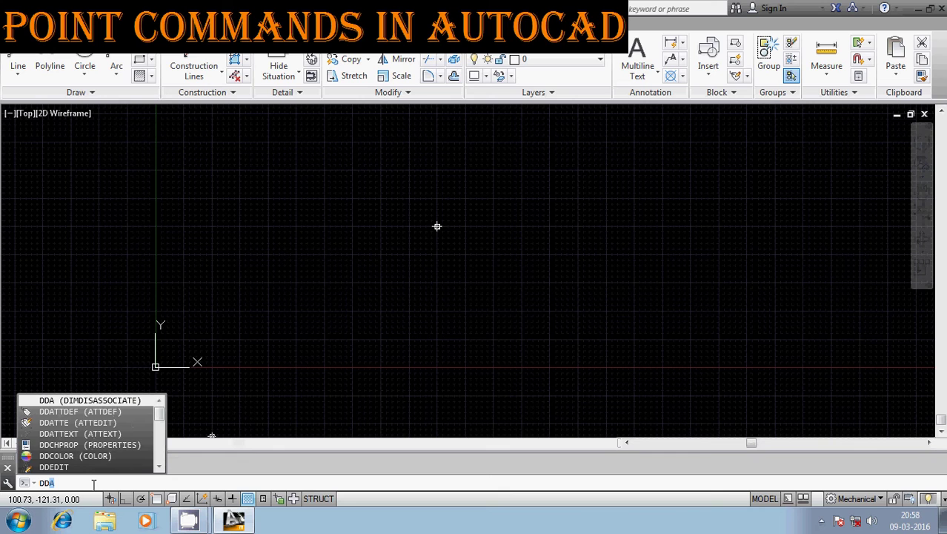
{"action": "type", "text": "P"}
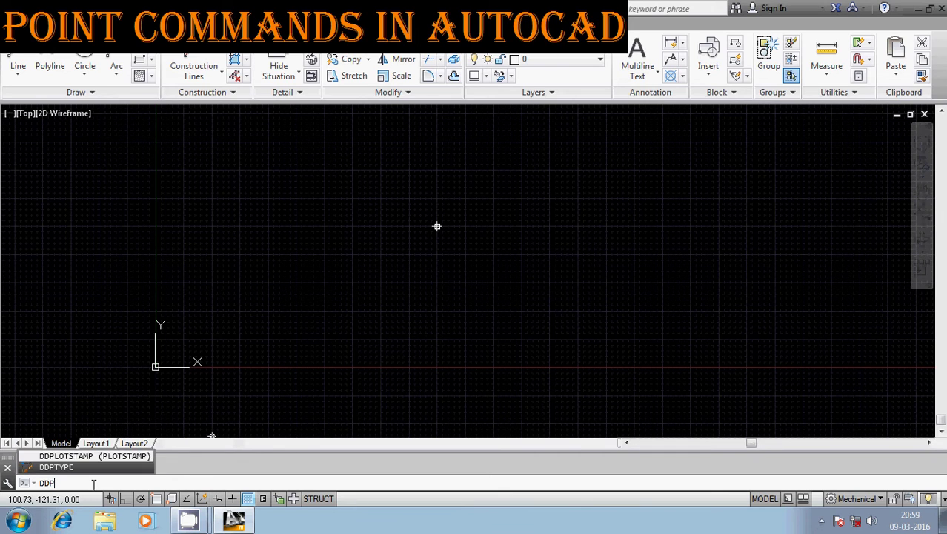
{"action": "type", "text": "TY"}
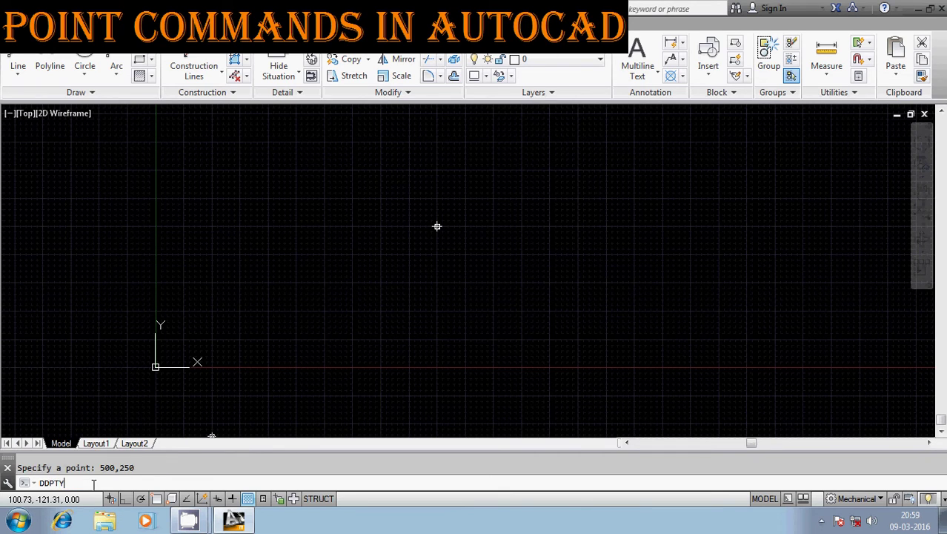
{"action": "type", "text": "PE"}
{"action": "key", "text": "Return"}
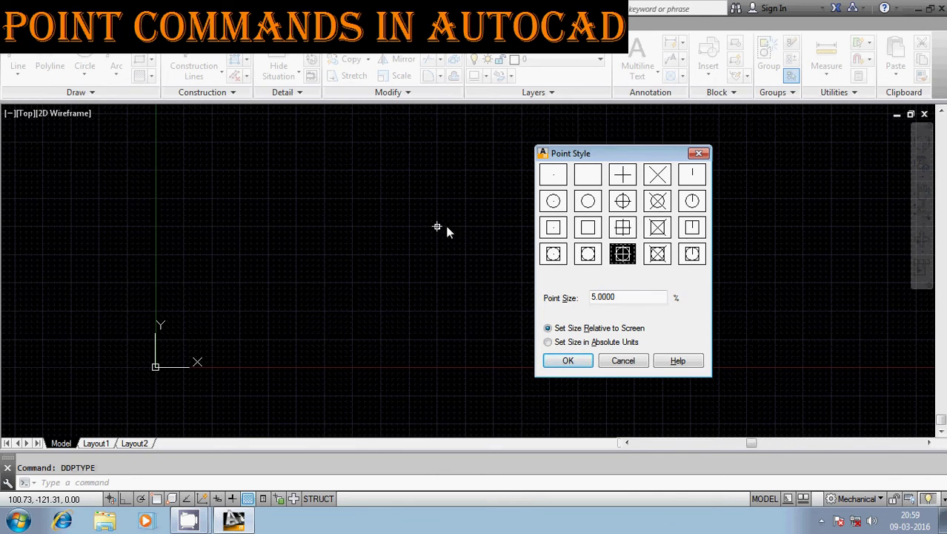
{"action": "left_click", "coordinate": [657, 254]}
{"action": "left_click", "coordinate": [567, 361]}
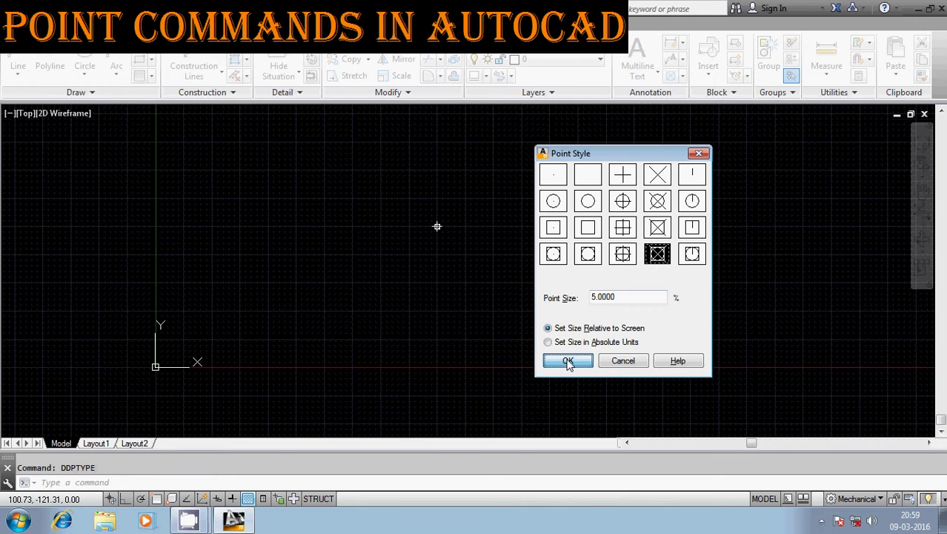
{"action": "scroll", "coordinate": [404, 222], "scroll_direction": "up", "scroll_amount": 5}
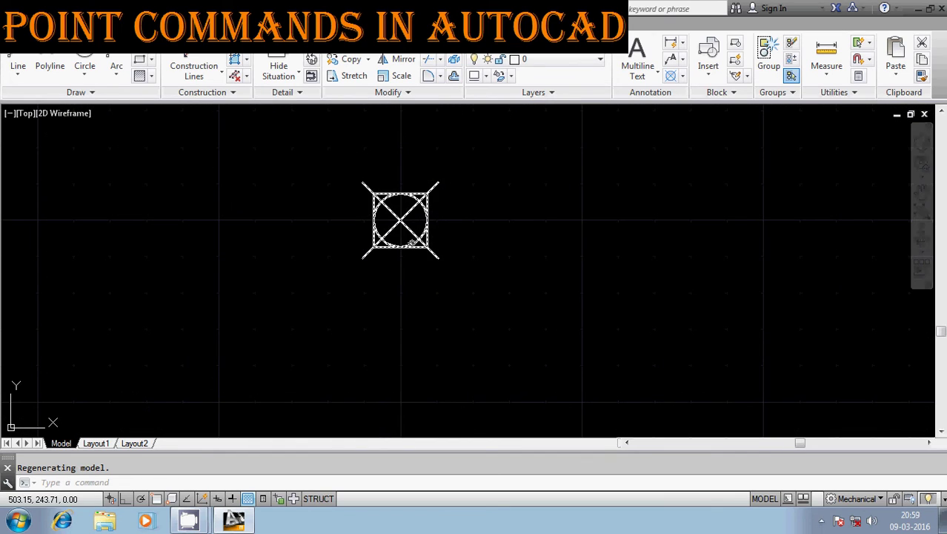
- Center the point and reopen Point Style via Recent Commands > DDPTYPE
{"action": "middle_click_drag", "start_coordinate": [440, 243], "coordinate": [506, 232]}
{"action": "right_click", "coordinate": [101, 478]}
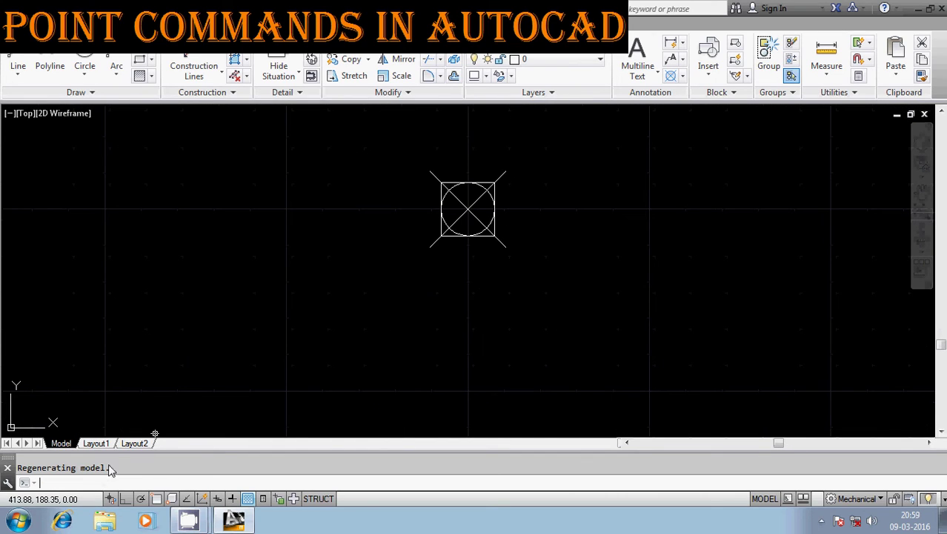
{"action": "mouse_move", "coordinate": [183, 332]}
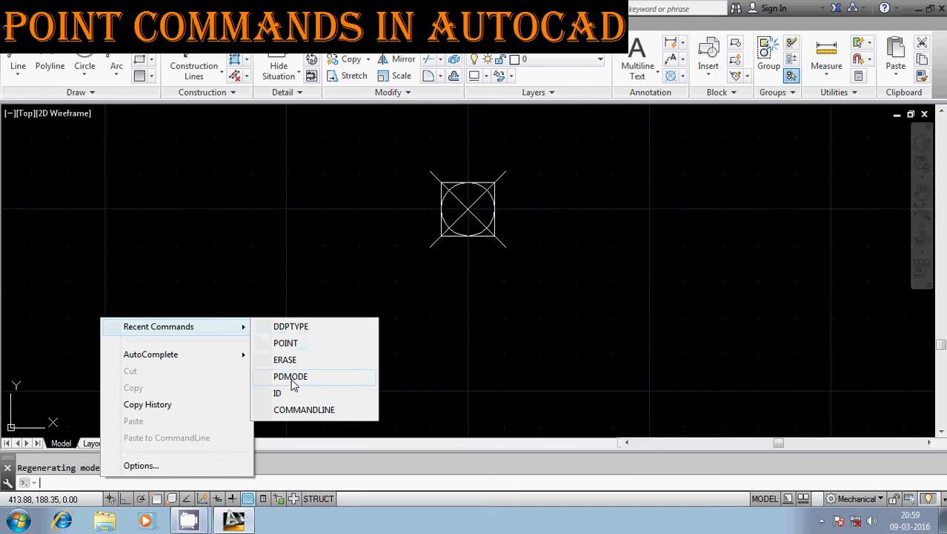
{"action": "left_click", "coordinate": [295, 331]}
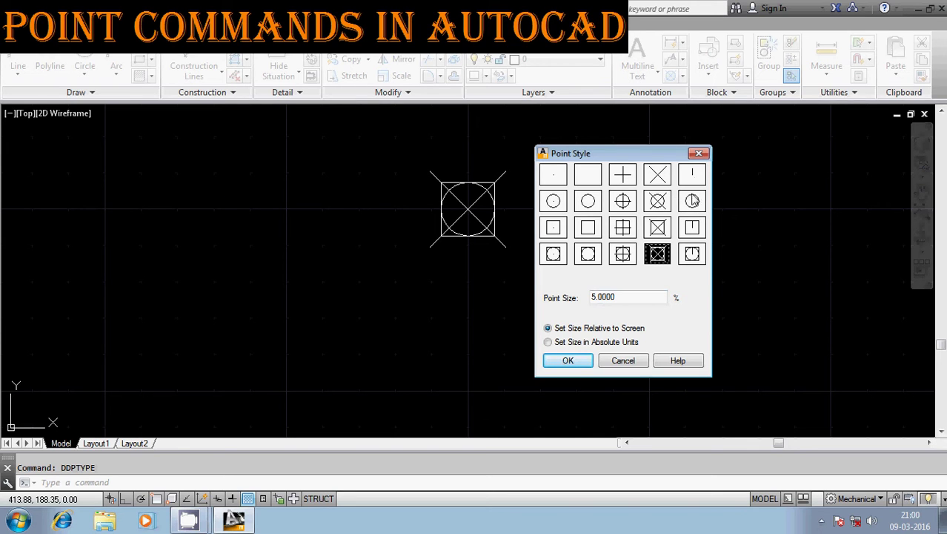
- Close Point Style and set PDMODE to 36, showing a circle with a vertical tick
{"action": "left_click", "coordinate": [699, 154]}
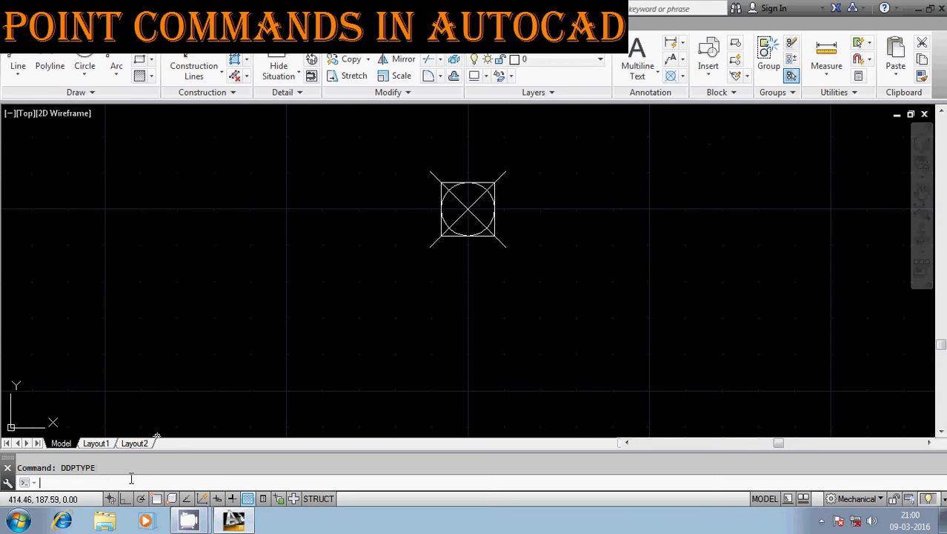
{"action": "type", "text": "PDMODE"}
{"action": "key", "text": "Return"}
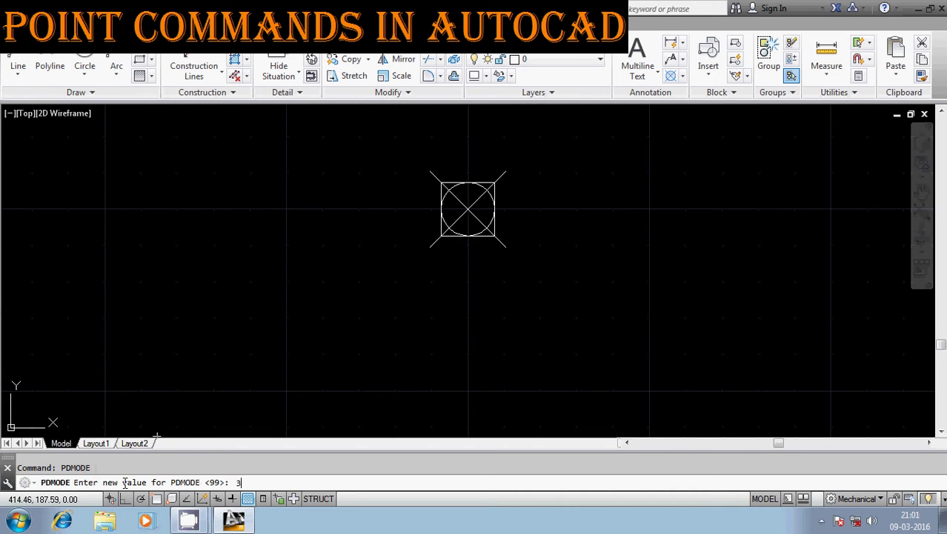
{"action": "type", "text": "36"}
{"action": "key", "text": "Return"}
{"action": "scroll", "coordinate": [466, 207], "scroll_direction": "up", "scroll_amount": 3}
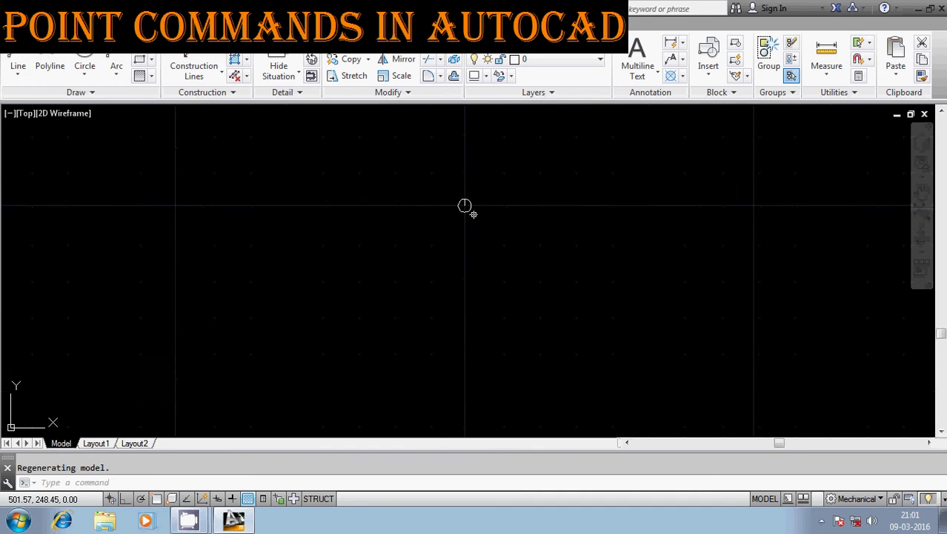
{"action": "scroll", "coordinate": [441, 184], "scroll_direction": "up", "scroll_amount": 2}
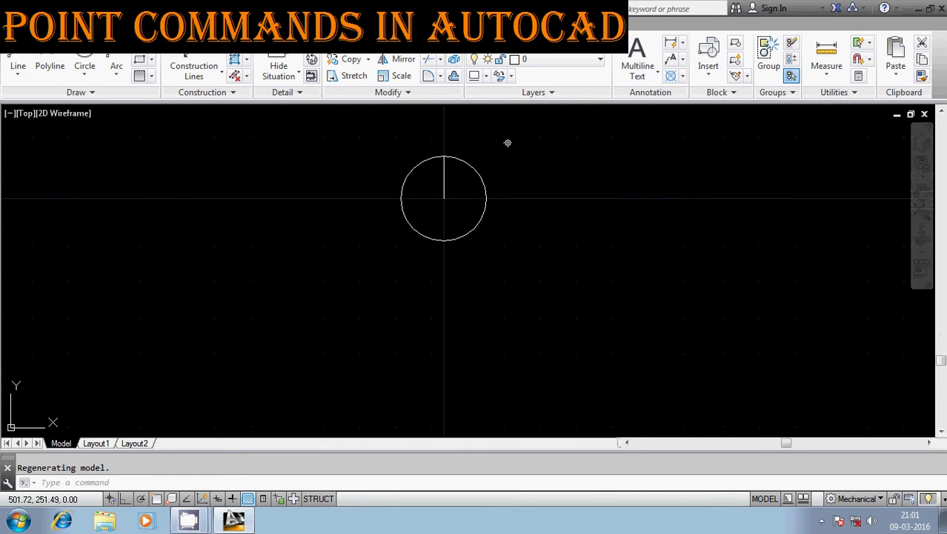
{"action": "scroll", "coordinate": [489, 211], "scroll_direction": "down", "scroll_amount": 2}
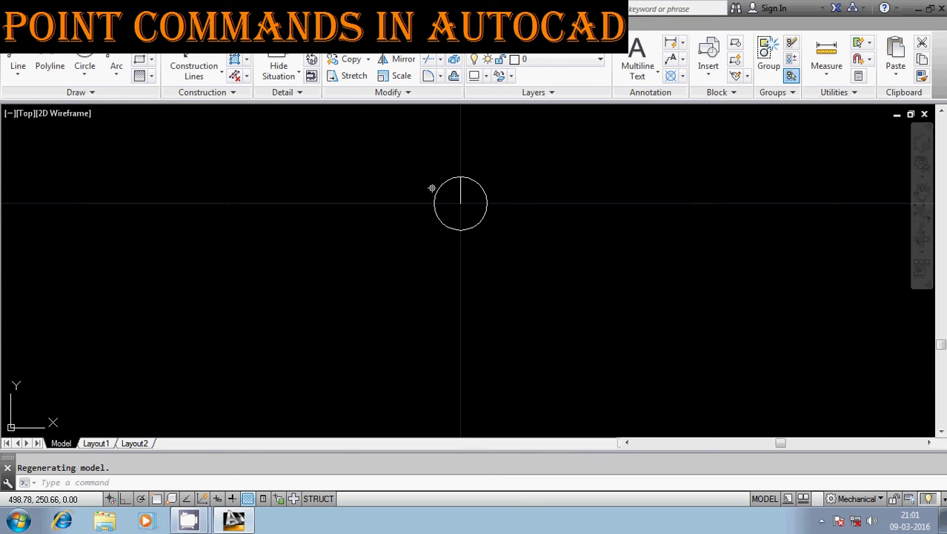
{"action": "scroll", "coordinate": [452, 185], "scroll_direction": "down", "scroll_amount": 1}
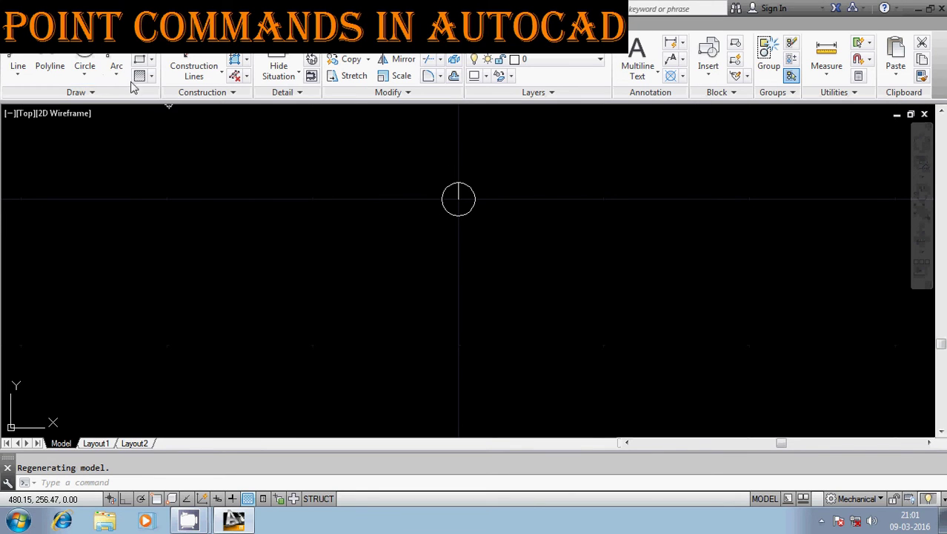
- Scatter more points below and right of the original with Multiple Points
{"action": "left_click", "coordinate": [75, 92]}
{"action": "left_click", "coordinate": [70, 108]}
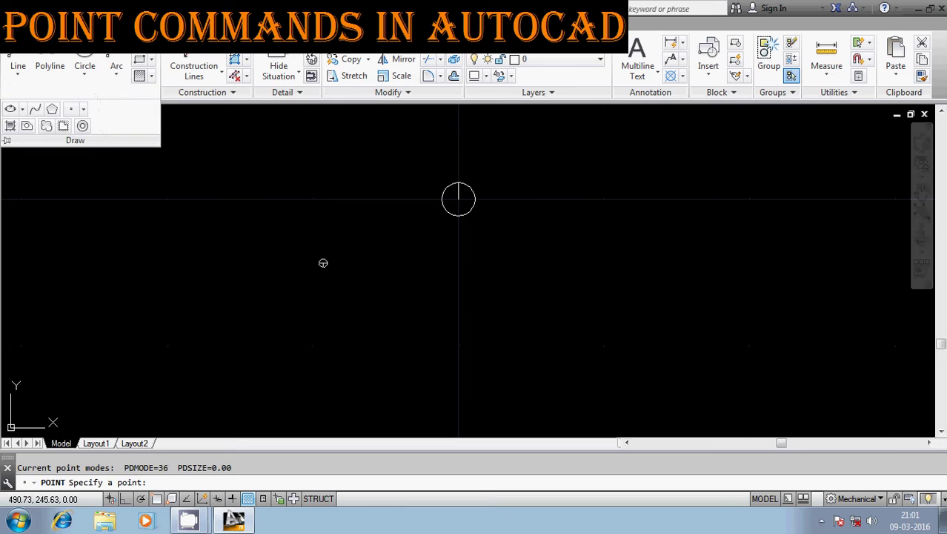
{"action": "left_click", "coordinate": [497, 318]}
{"action": "left_click", "coordinate": [618, 244]}
{"action": "left_click", "coordinate": [676, 317]}
{"action": "left_click", "coordinate": [711, 218]}
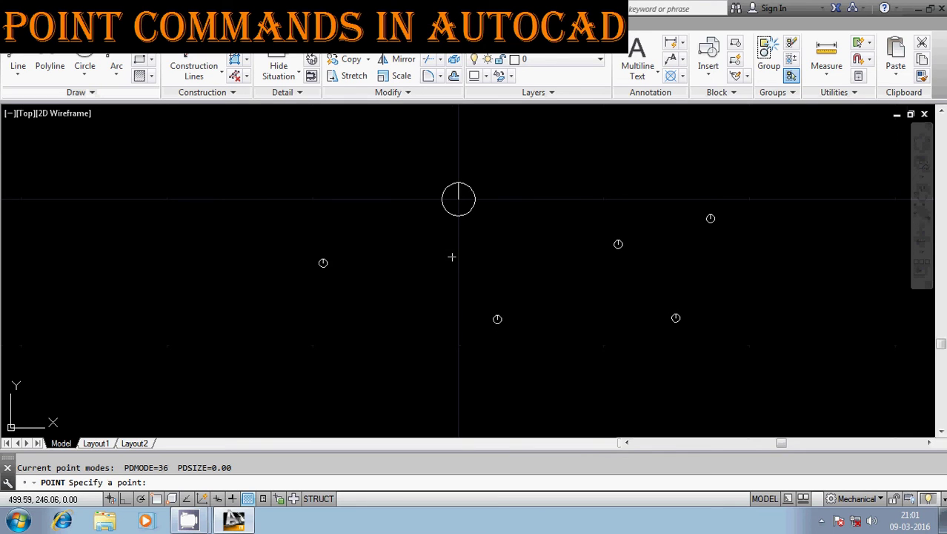
{"action": "scroll", "coordinate": [451, 257], "scroll_direction": "down", "scroll_amount": 2}
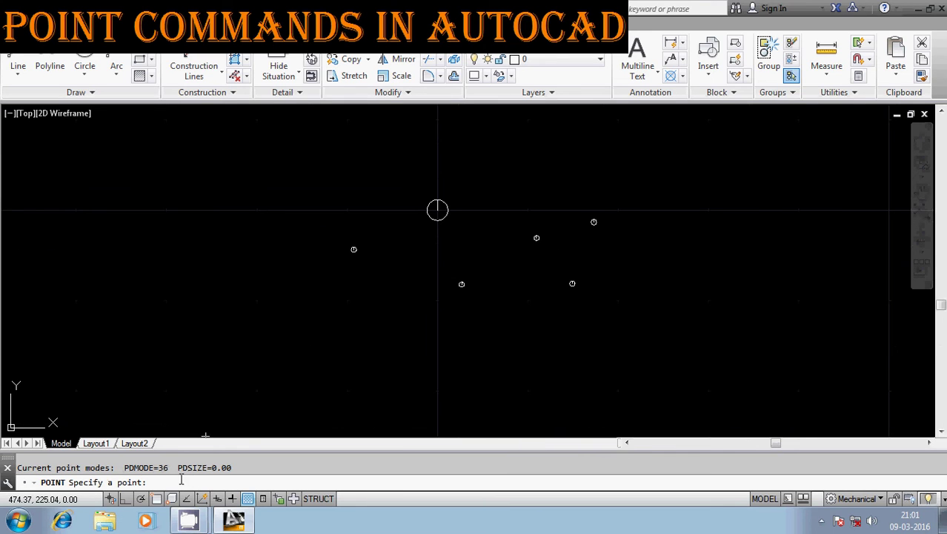
{"action": "key", "text": "Escape"}
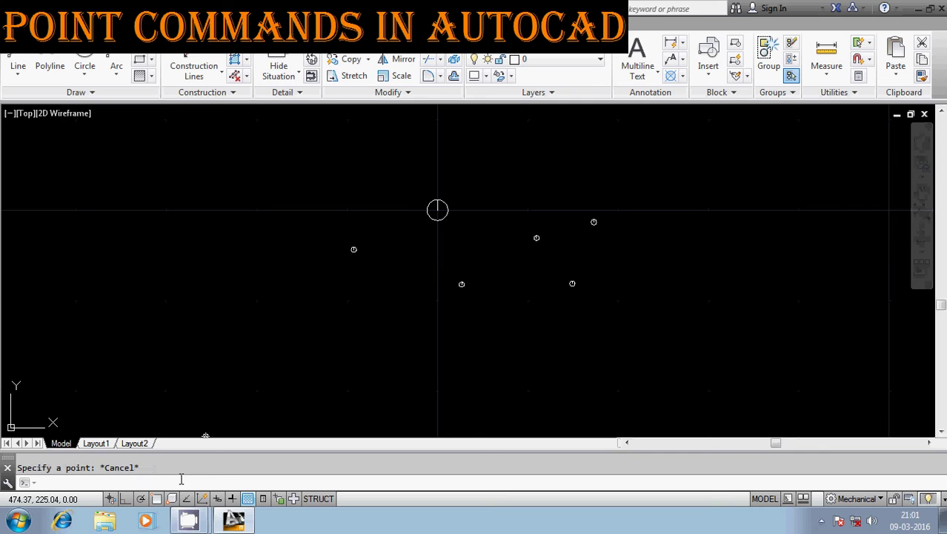
{"action": "right_click", "coordinate": [180, 478]}
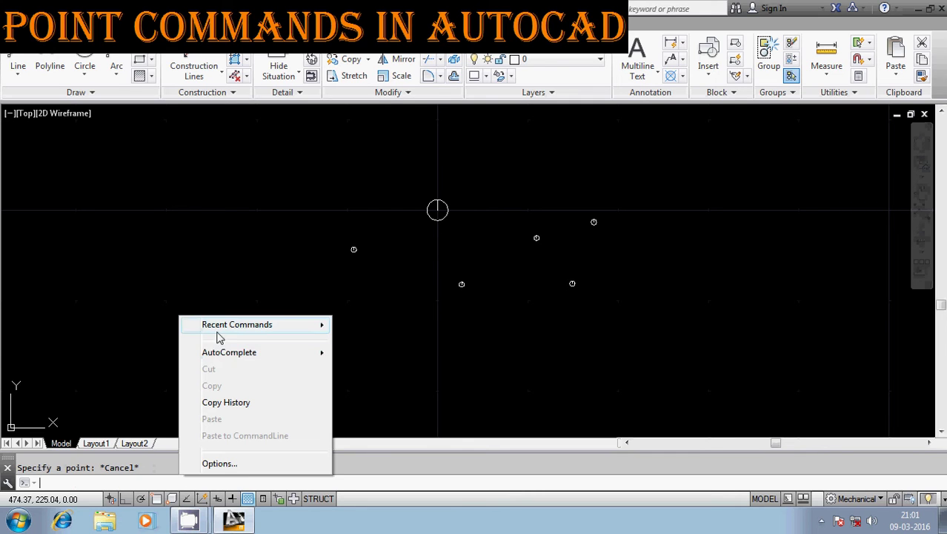
- Rerun PDMODE from Recent Commands and set it to 98
{"action": "mouse_move", "coordinate": [231, 329]}
{"action": "left_click", "coordinate": [391, 342]}
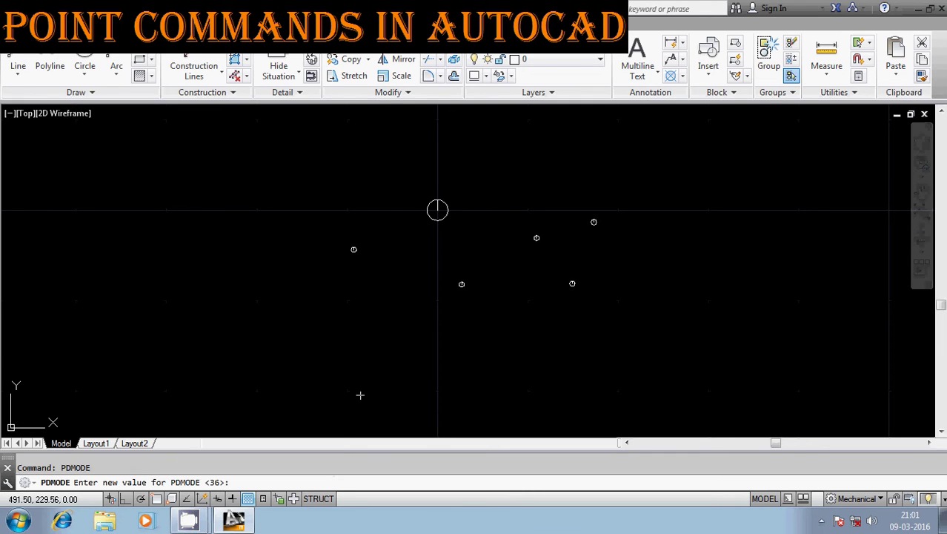
{"action": "type", "text": "98"}
{"action": "key", "text": "Return"}
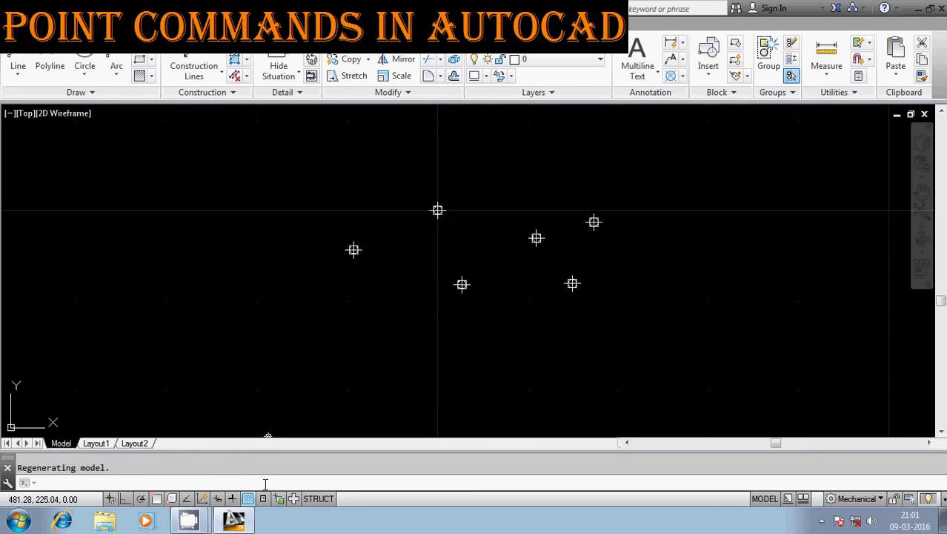
{"action": "right_click", "coordinate": [77, 481]}
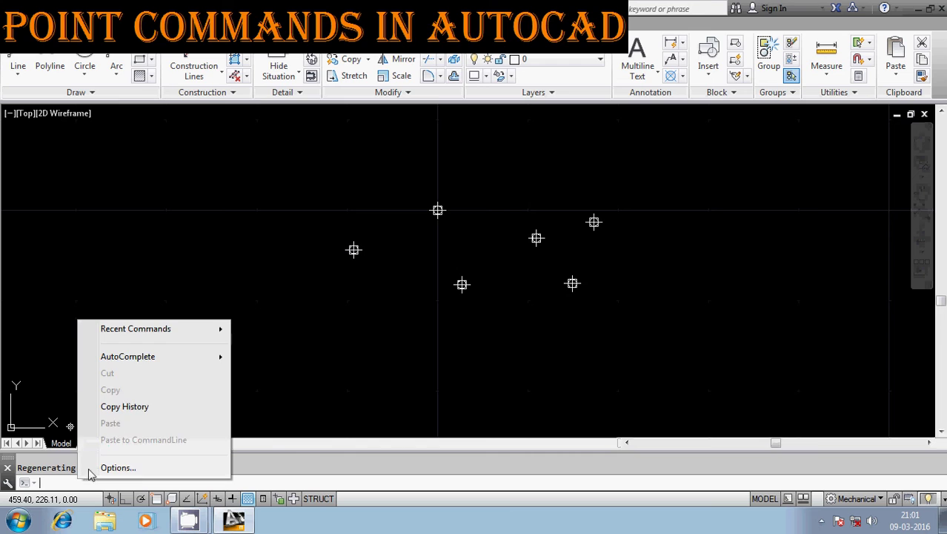
{"action": "mouse_move", "coordinate": [188, 330]}
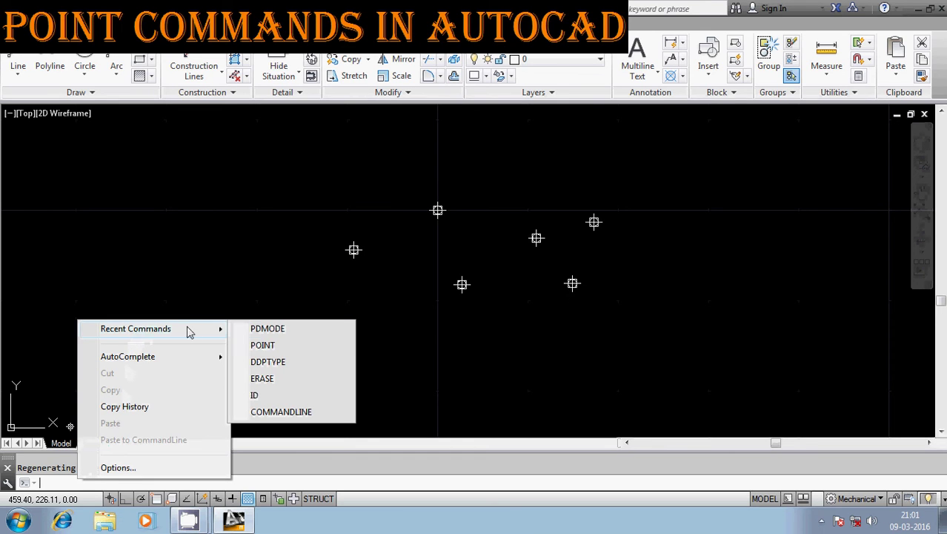
{"action": "left_click", "coordinate": [273, 369]}
{"action": "left_click_drag", "start_coordinate": [646, 149], "coordinate": [817, 164]}
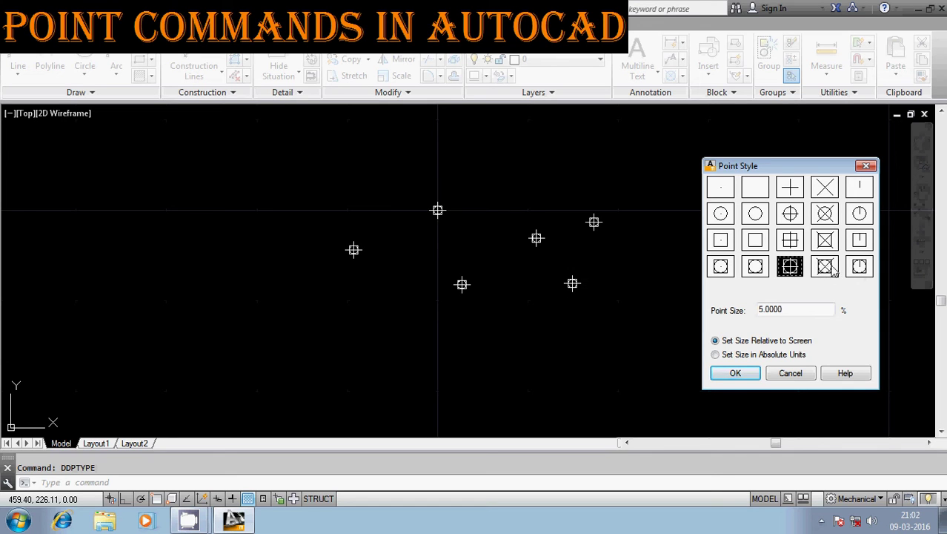
- Close Point Style and set PDMODE to 99 from Recent Commands
{"action": "left_click", "coordinate": [866, 165]}
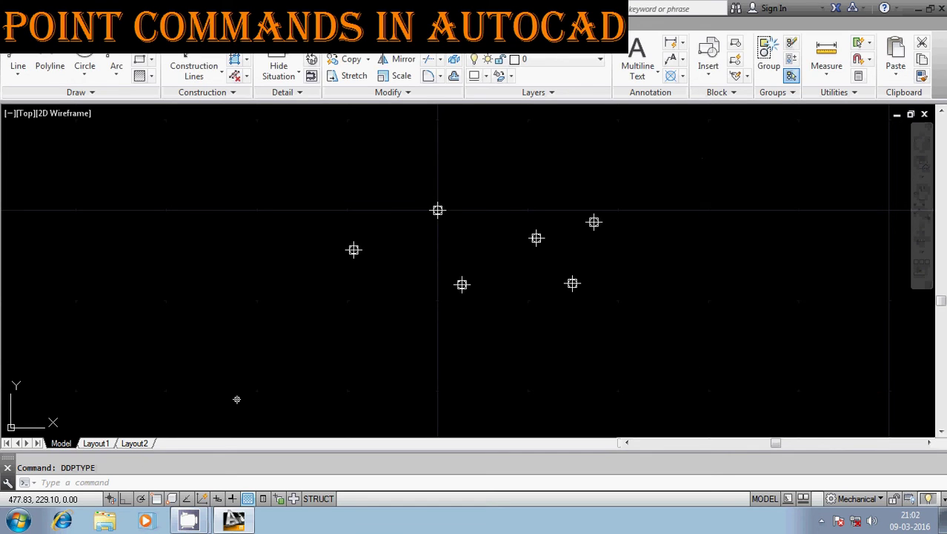
{"action": "right_click", "coordinate": [86, 480]}
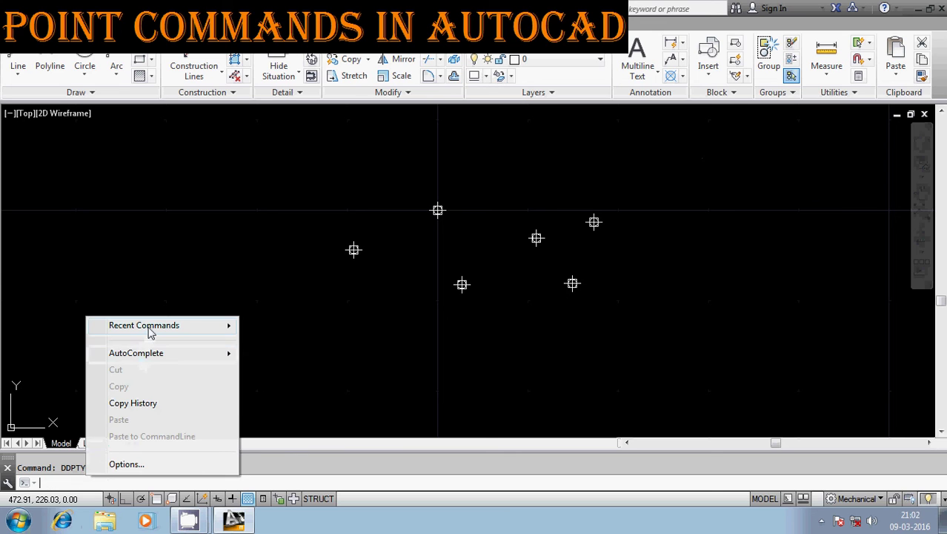
{"action": "mouse_move", "coordinate": [152, 331]}
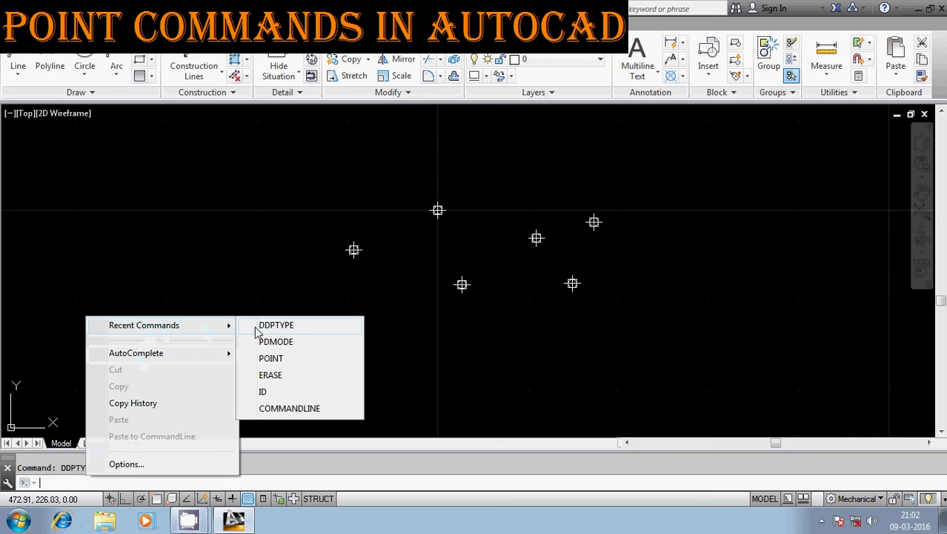
{"action": "left_click", "coordinate": [295, 341]}
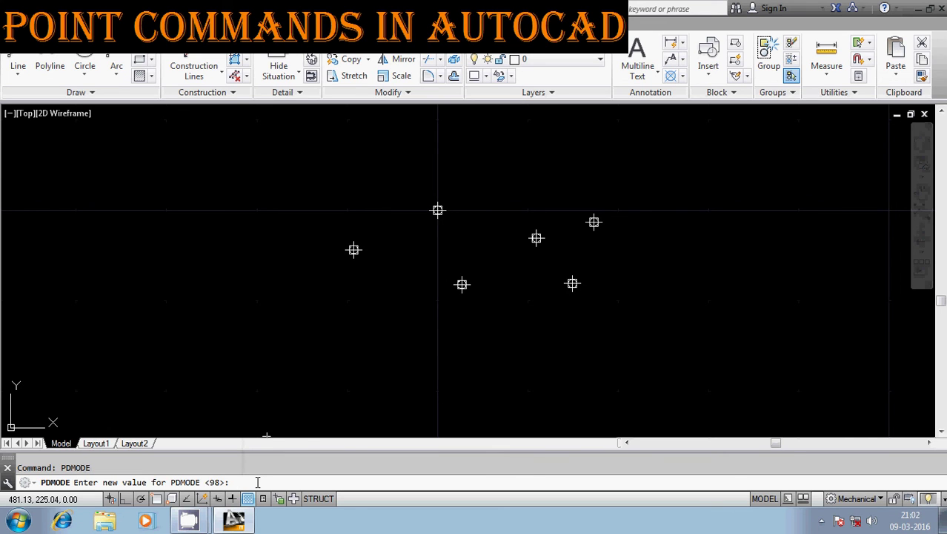
{"action": "type", "text": "99"}
{"action": "key", "text": "Return"}
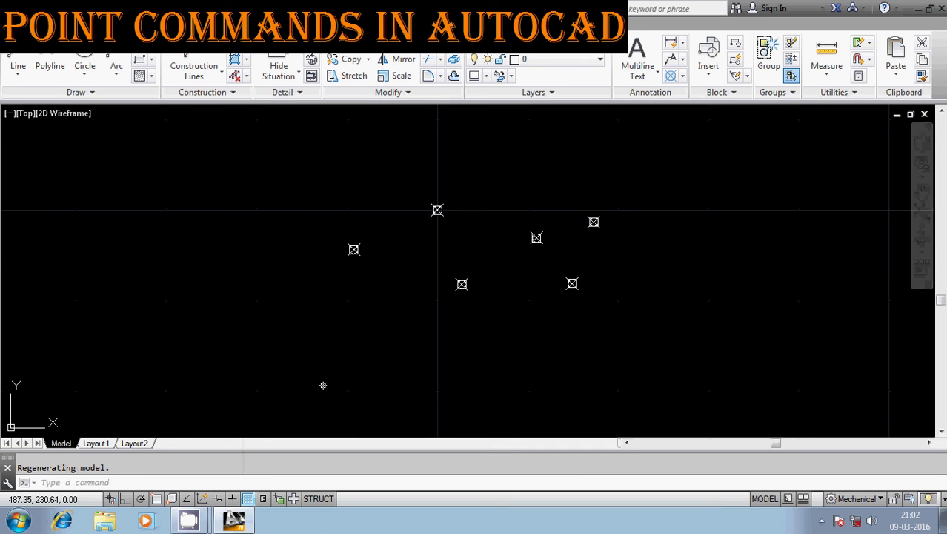
- Reopen the Point Style dialog from Recent Commands and move it aside
{"action": "right_click", "coordinate": [75, 483]}
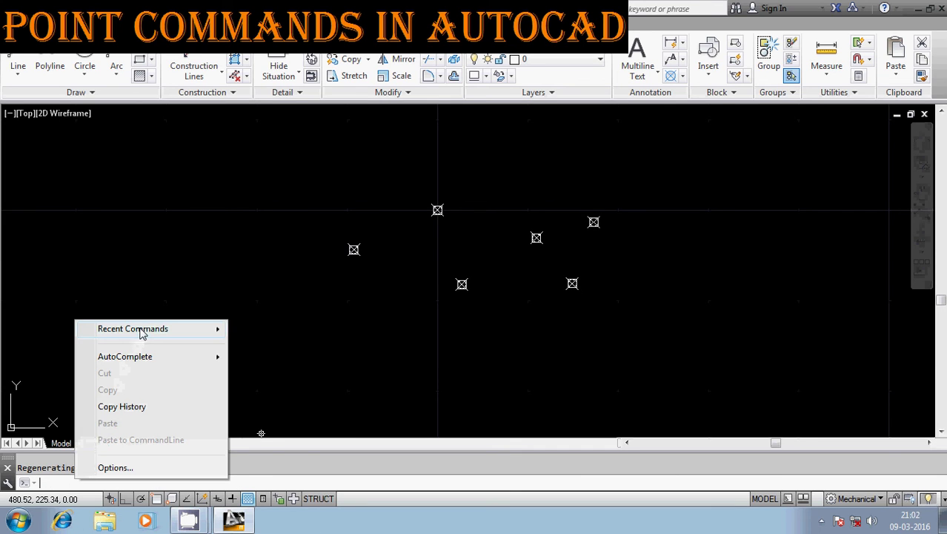
{"action": "mouse_move", "coordinate": [141, 334]}
{"action": "left_click", "coordinate": [271, 344]}
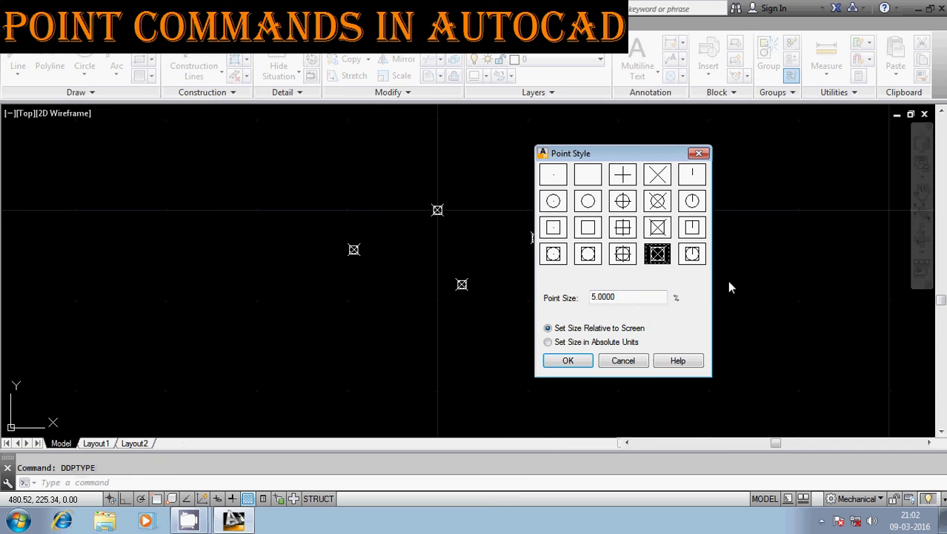
{"action": "left_click_drag", "start_coordinate": [660, 155], "coordinate": [734, 169]}
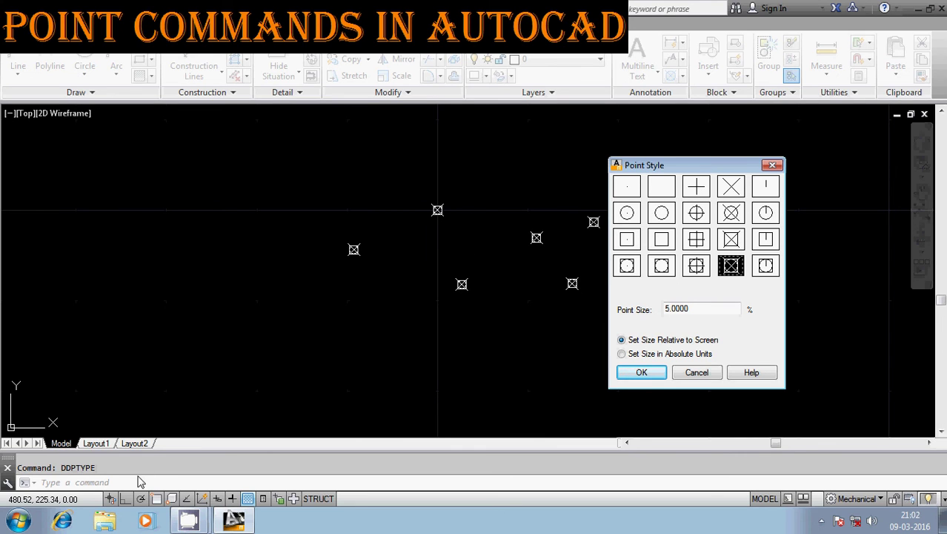
- Close Point Style, then window-select all six points and delete them
{"action": "left_click", "coordinate": [772, 165]}
{"action": "scroll", "coordinate": [289, 280], "scroll_direction": "down", "scroll_amount": 3}
{"action": "scroll", "coordinate": [289, 283], "scroll_direction": "down", "scroll_amount": 2}
{"action": "mouse_move", "coordinate": [288, 283]}
{"action": "middle_mouse_down"}
{"action": "mouse_move", "coordinate": [404, 250]}
{"action": "mouse_move", "coordinate": [456, 218]}
{"action": "middle_mouse_up"}
{"action": "scroll", "coordinate": [146, 347], "scroll_direction": "up", "scroll_amount": 2}
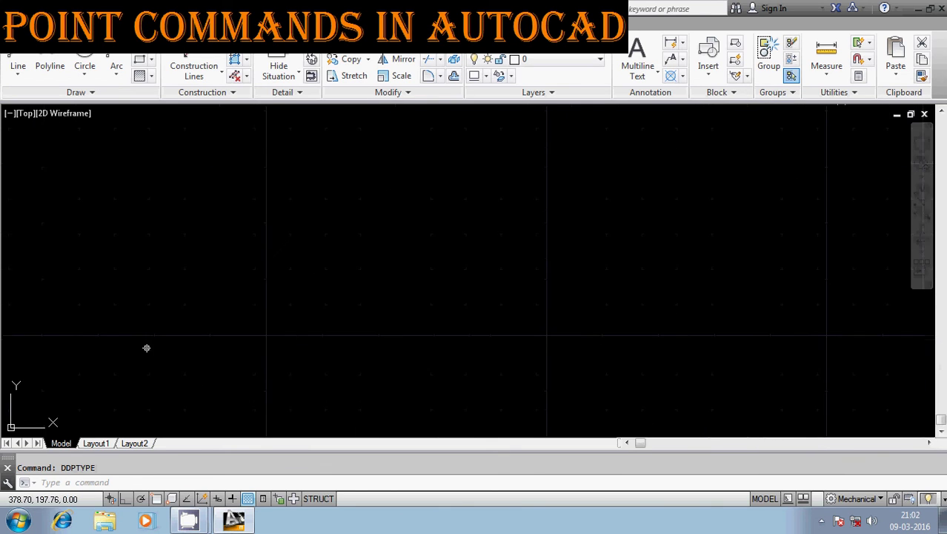
{"action": "middle_click_drag", "start_coordinate": [774, 139], "coordinate": [541, 321]}
{"action": "scroll", "coordinate": [541, 322], "scroll_direction": "up", "scroll_amount": 2}
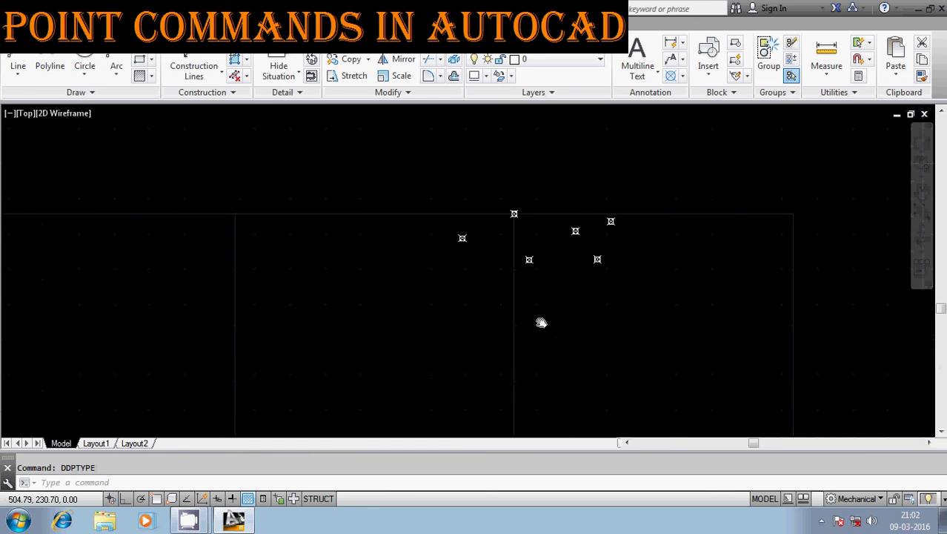
{"action": "left_click", "coordinate": [668, 164]}
{"action": "left_click", "coordinate": [323, 375]}
{"action": "key", "text": "Delete"}
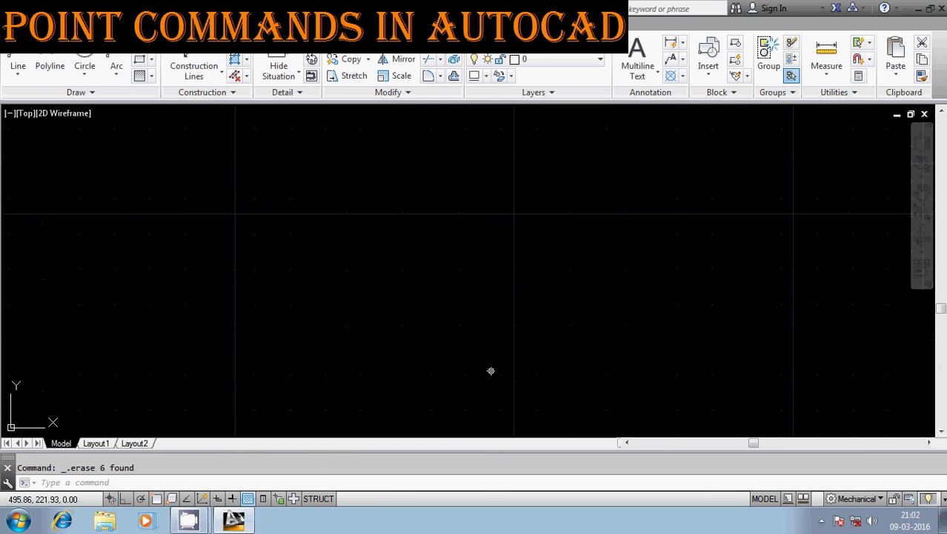
{"action": "scroll", "coordinate": [478, 317], "scroll_direction": "down", "scroll_amount": 4}
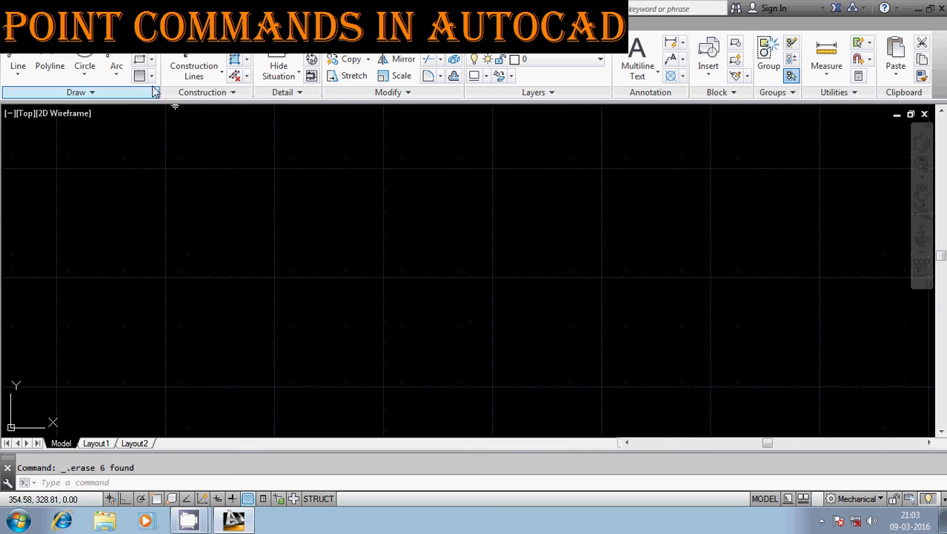
- Place a single point at coordinates 400,250 with the PO command
{"action": "left_click", "coordinate": [90, 483]}
{"action": "type", "text": "PO"}
{"action": "key", "text": "Return"}
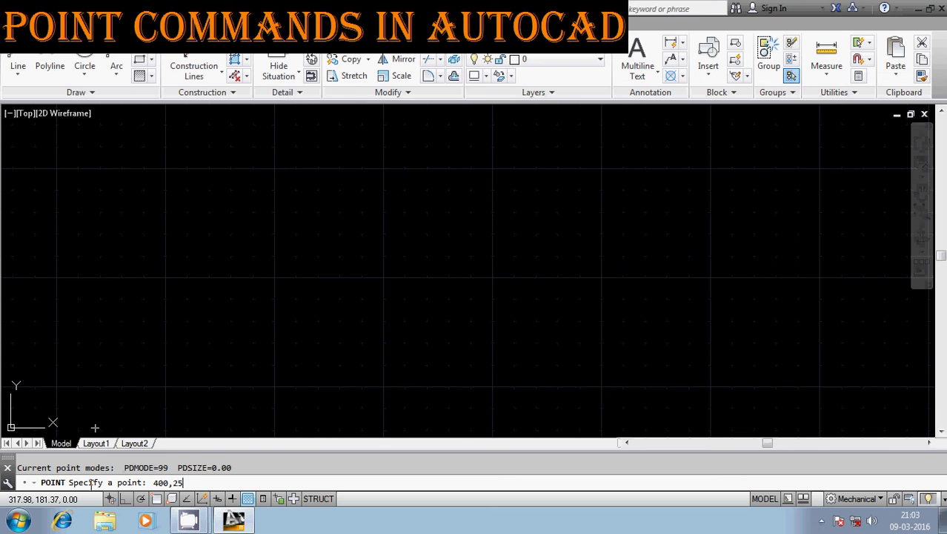
{"action": "type", "text": "0"}
{"action": "key", "text": "Return"}
{"action": "middle_click_drag", "start_coordinate": [494, 270], "coordinate": [543, 228]}
- Start the ID command to identify a point's coordinates
{"action": "left_click", "coordinate": [121, 483]}
{"action": "type", "text": "ID"}
{"action": "key", "text": "Return"}
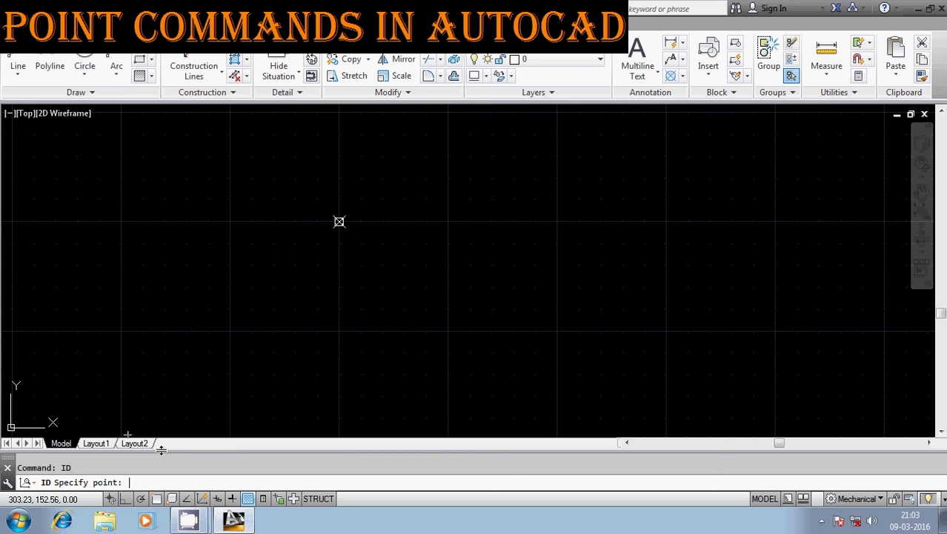
- Node-snap to the new point and report its coordinates: X 400, Y 250, Z 0
{"action": "right_click", "coordinate": [176, 243], "text": "shift"}
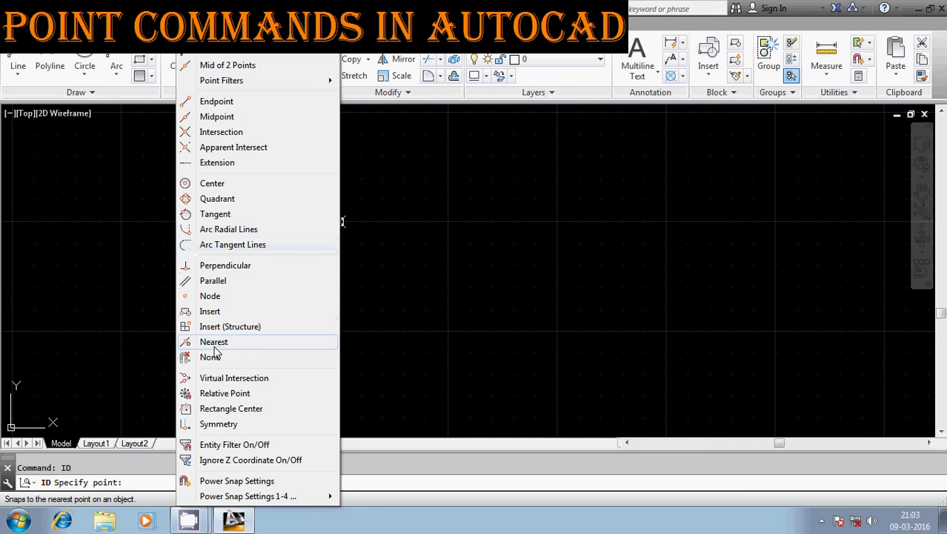
{"action": "left_click", "coordinate": [222, 296]}
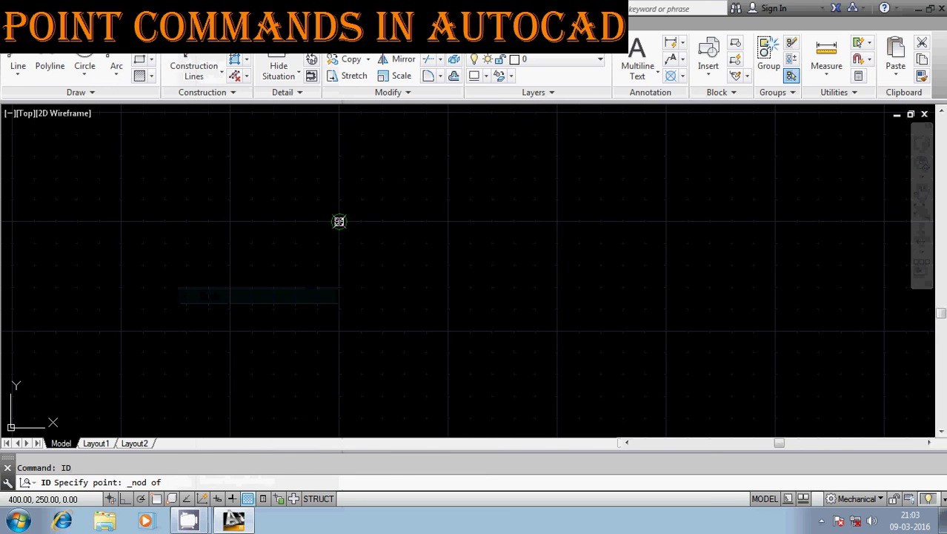
{"action": "left_click", "coordinate": [339, 221]}
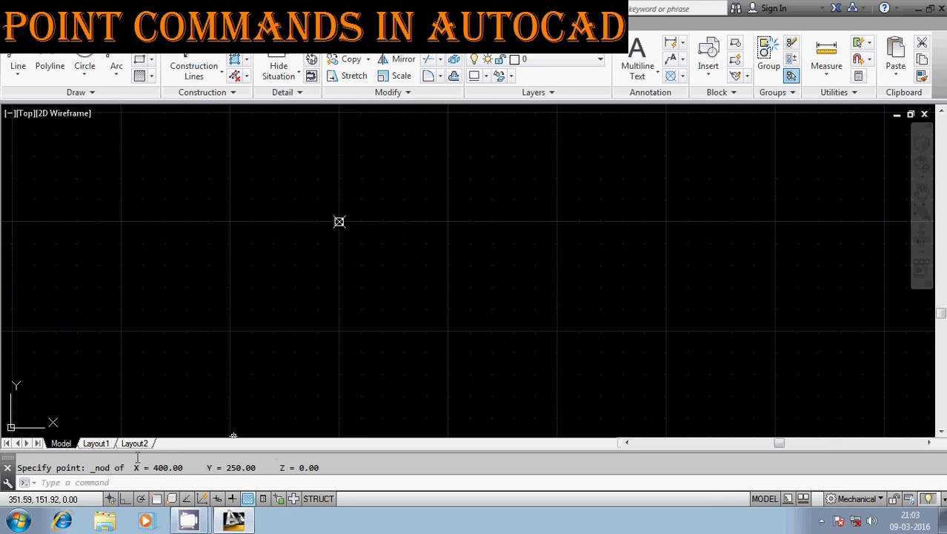
{"action": "key", "text": "Escape"}
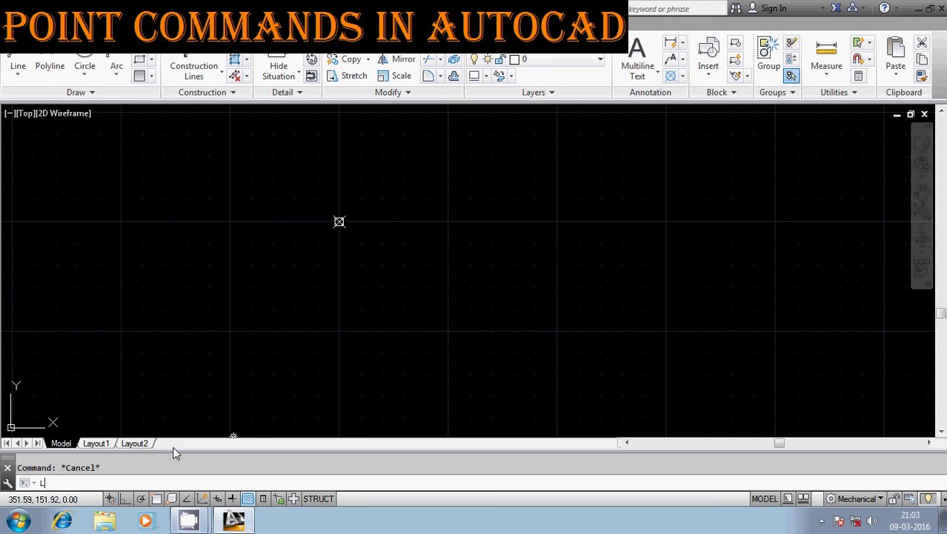
- LIST the point at 400,250 and highlight its layer 0, model space coordinates in the Text Window
{"action": "type", "text": "LIST"}
{"action": "key", "text": "Return"}
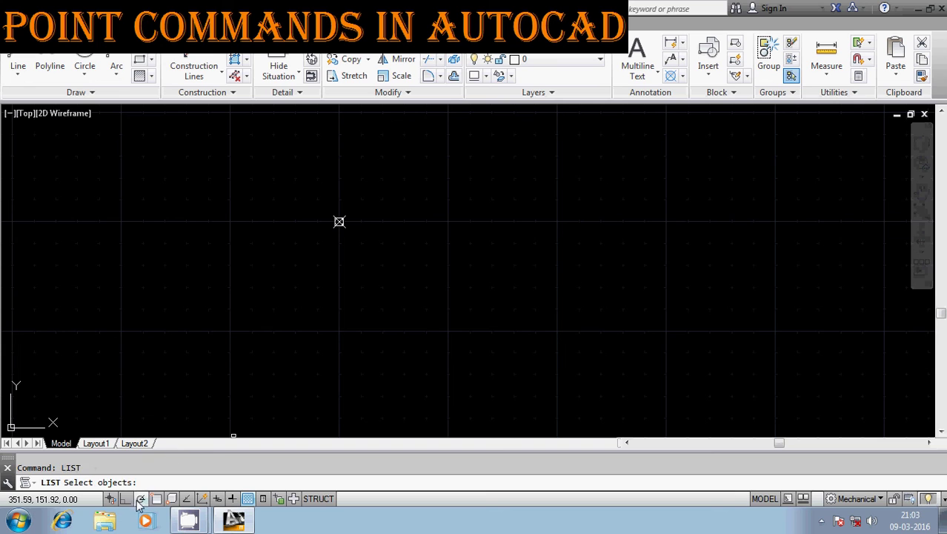
{"action": "left_click", "coordinate": [396, 185]}
{"action": "left_click", "coordinate": [290, 270]}
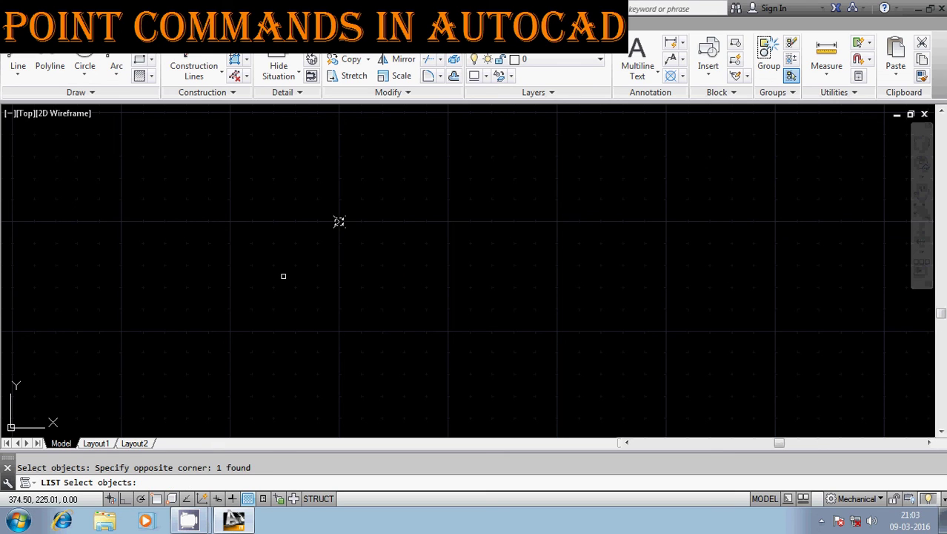
{"action": "key", "text": "Return"}
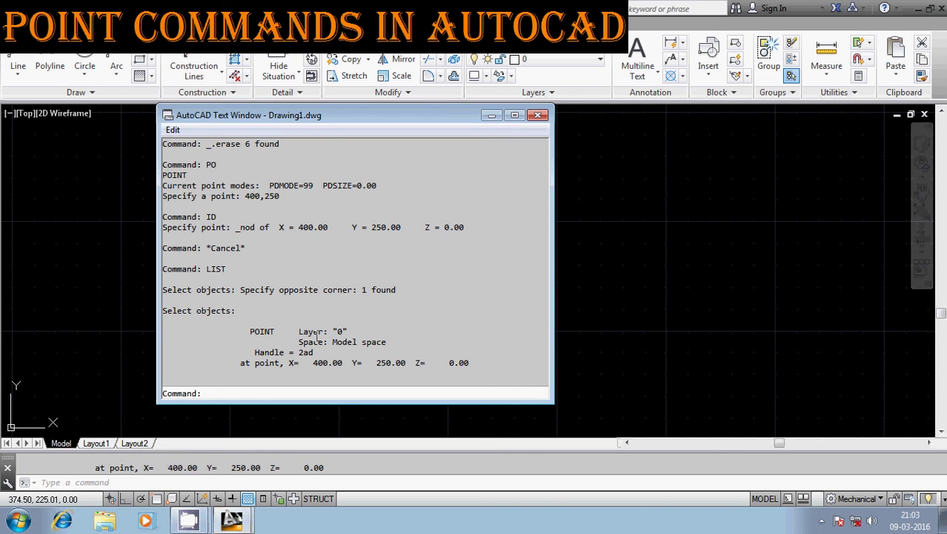
{"action": "left_click_drag", "start_coordinate": [312, 363], "coordinate": [479, 362]}
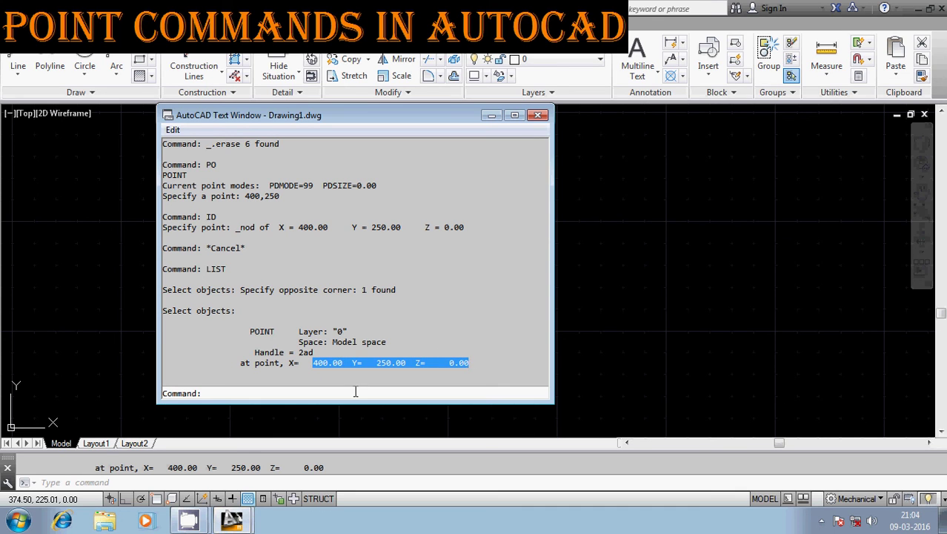